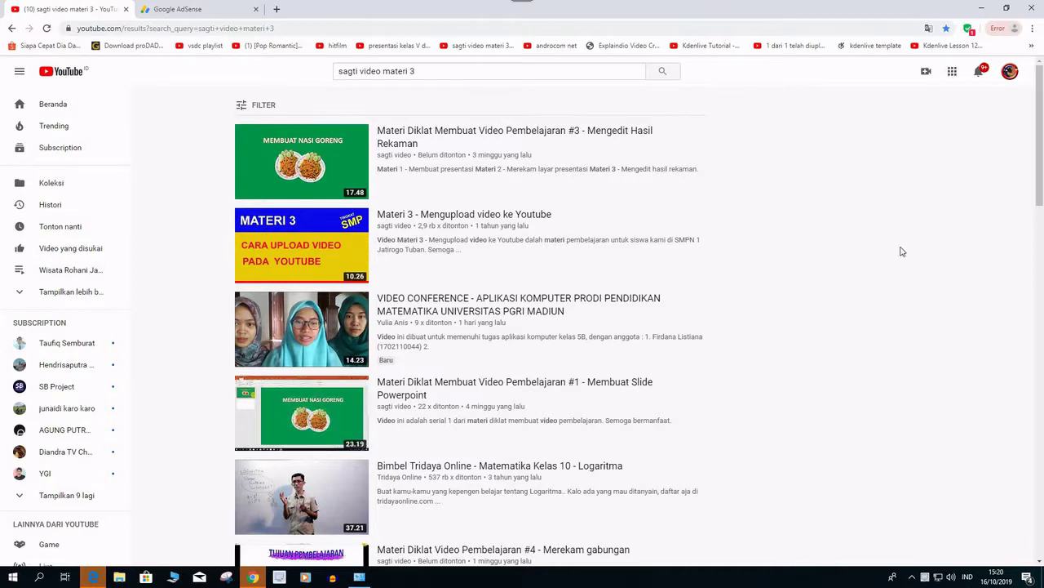
Open the YouTube account menu from the profile avatar.
{"action": "left_click", "coordinate": [1010, 71]}
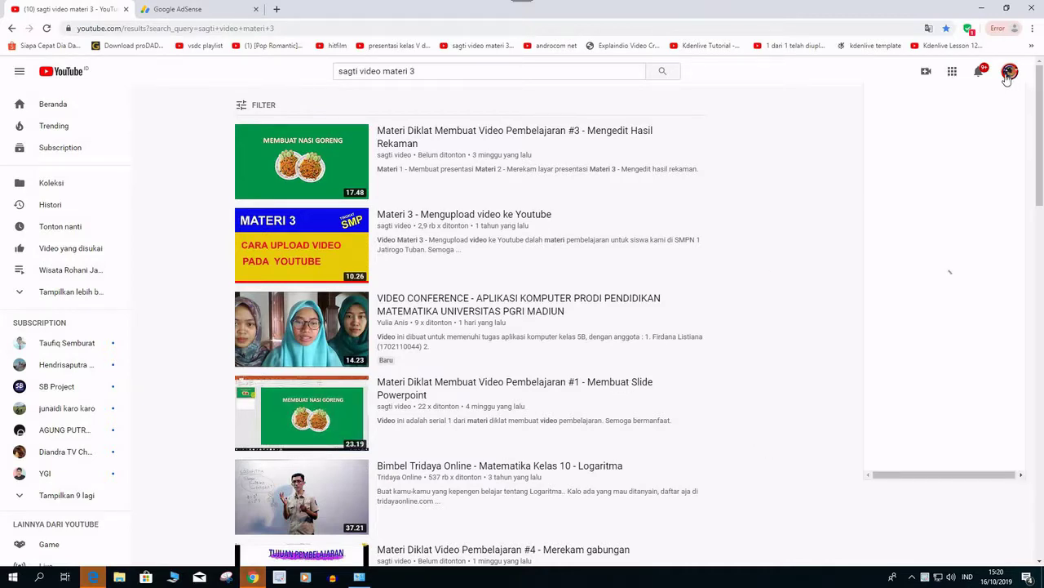
Open the YouTube Studio (beta) channel dashboard, then go over to Google AdSense.
{"action": "left_click", "coordinate": [928, 189]}
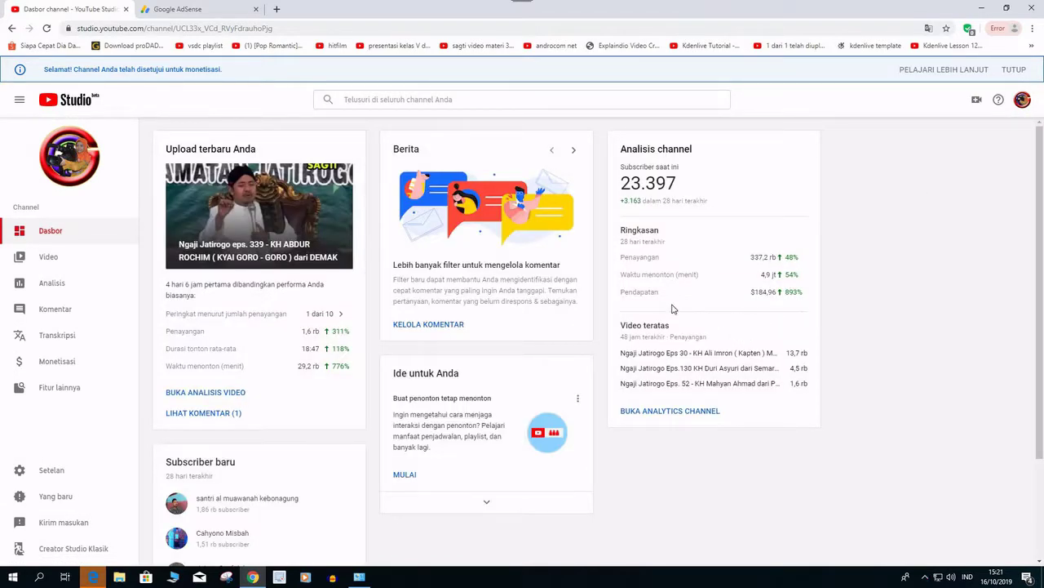
{"action": "mouse_move", "coordinate": [760, 301]}
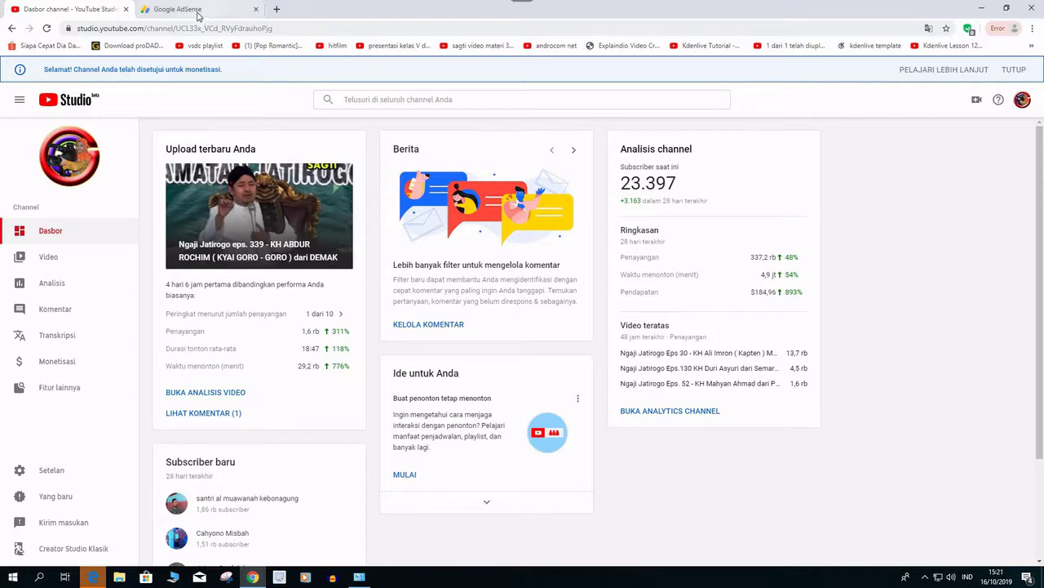
{"action": "left_click", "coordinate": [199, 15]}
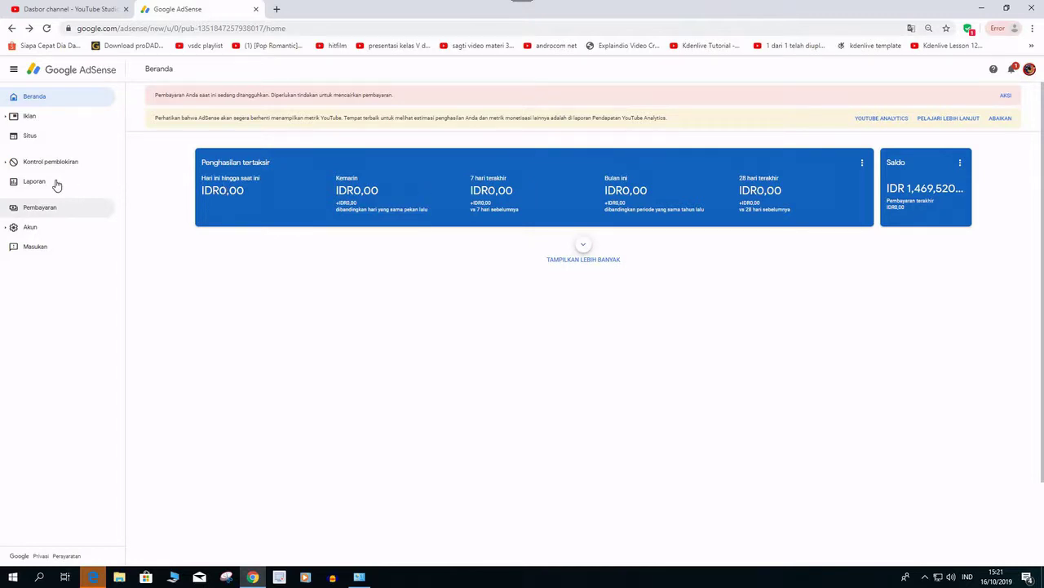
Open the Pembayaran (Payments) page from the AdSense sidebar.
{"action": "left_click", "coordinate": [40, 209]}
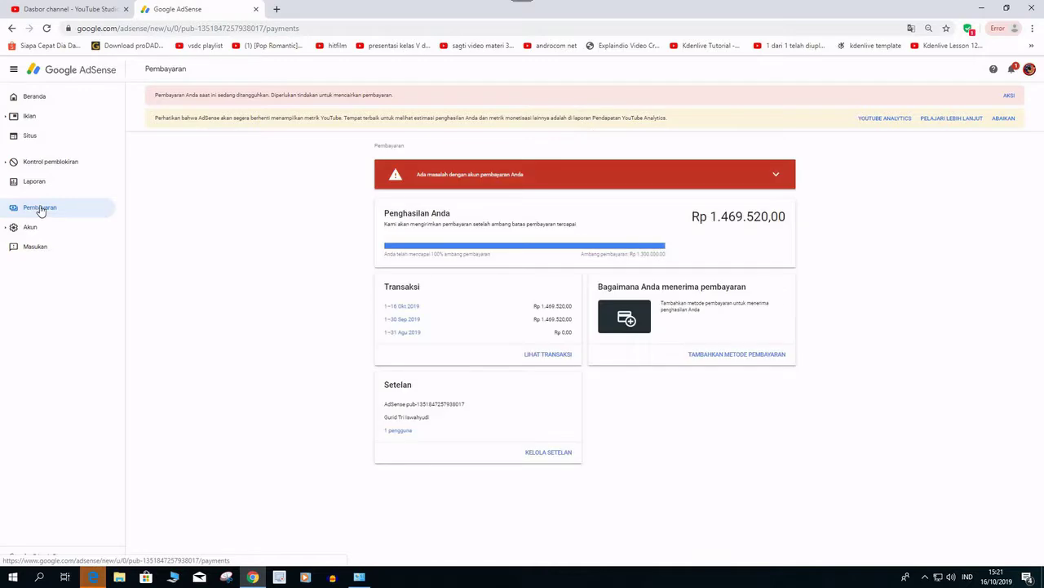
Start adding a new payment method and enter the account holder's name.
{"action": "left_click", "coordinate": [711, 357]}
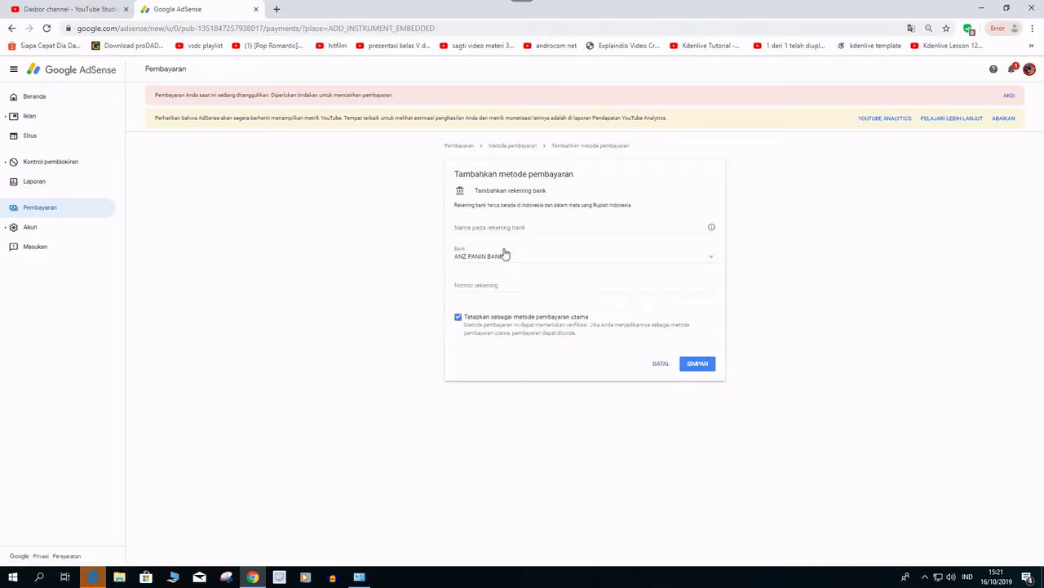
{"action": "left_click", "coordinate": [480, 226]}
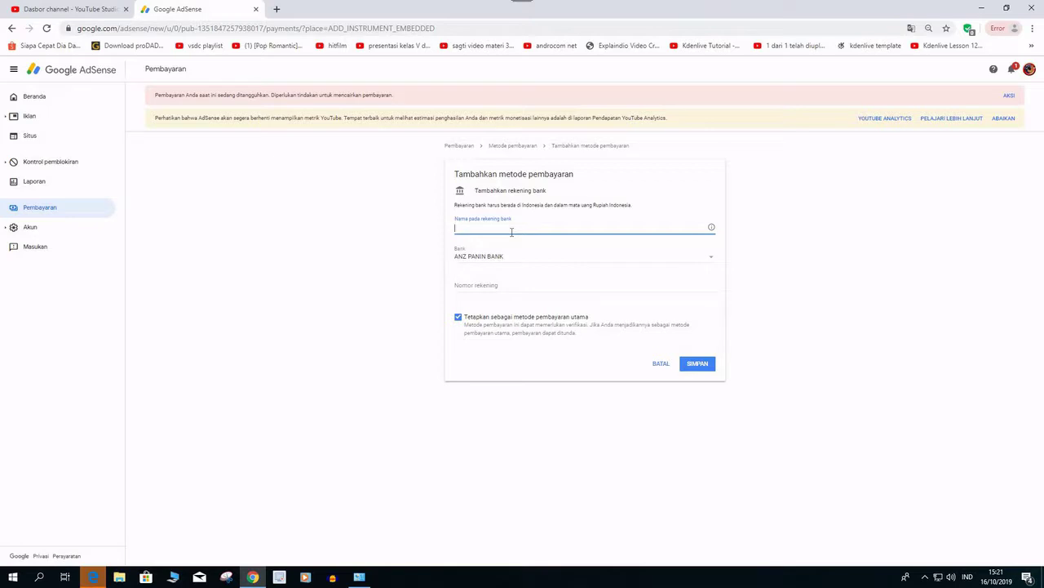
Choose BANK RAKYAT INDONESIA as the bank and enter the bank account number.
{"action": "left_click", "coordinate": [711, 261]}
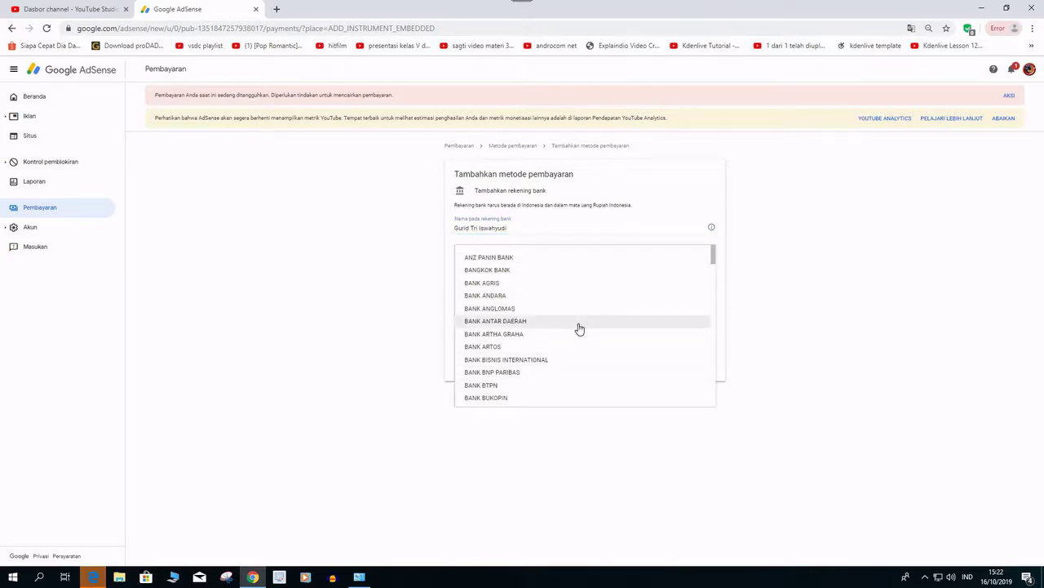
{"action": "scroll", "coordinate": [578, 328], "scroll_direction": "down", "scroll_amount": 5}
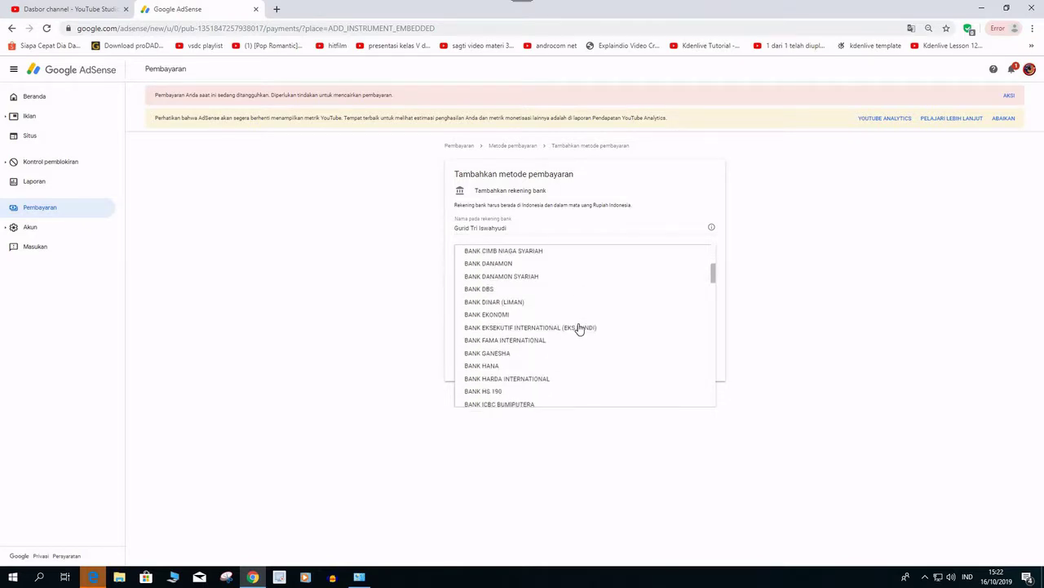
{"action": "scroll", "coordinate": [579, 328], "scroll_direction": "down", "scroll_amount": 3}
{"action": "scroll", "coordinate": [579, 329], "scroll_direction": "down", "scroll_amount": 5}
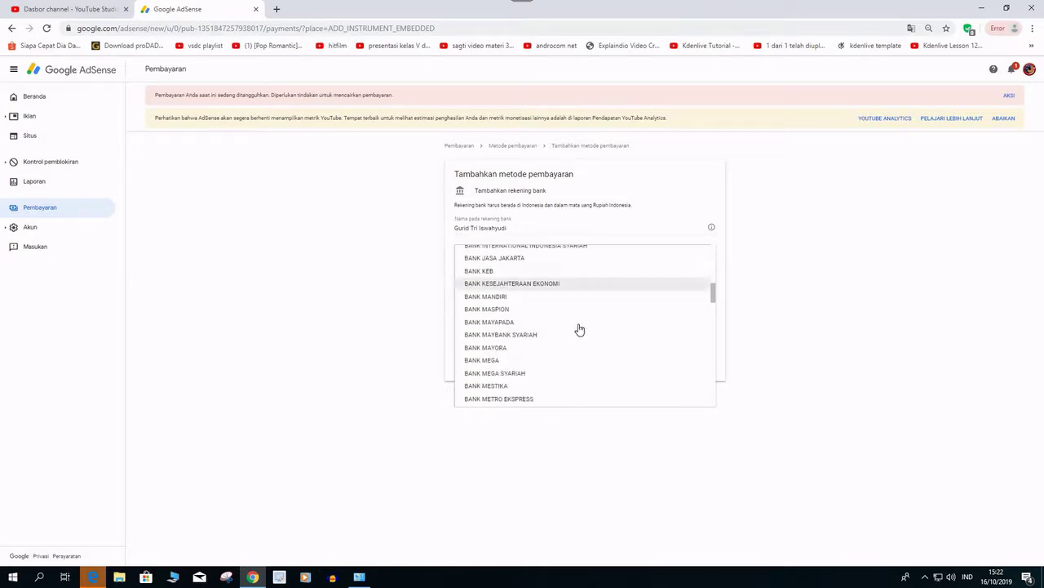
{"action": "scroll", "coordinate": [578, 329], "scroll_direction": "down", "scroll_amount": 1}
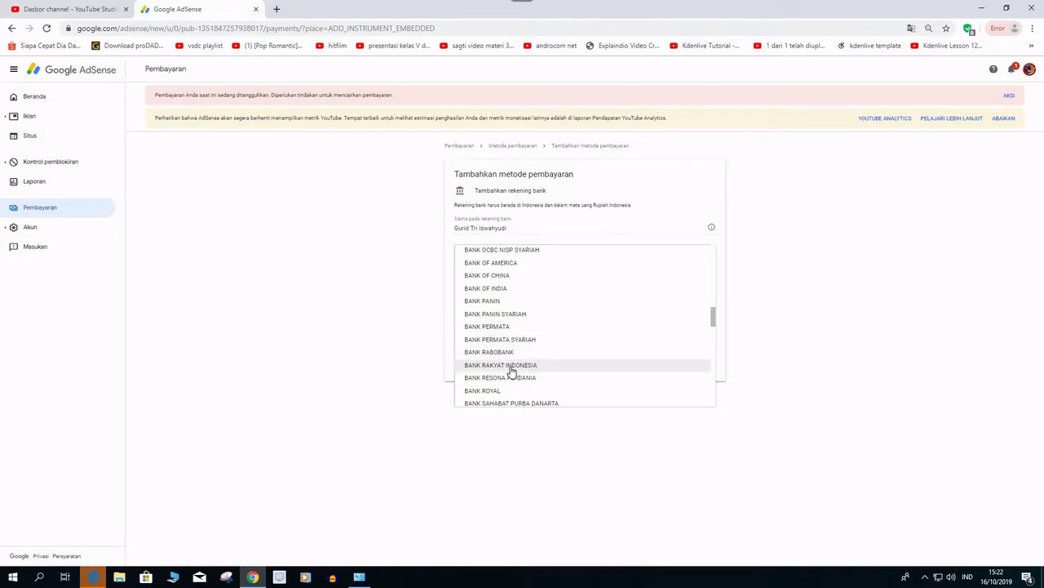
{"action": "left_click", "coordinate": [511, 368]}
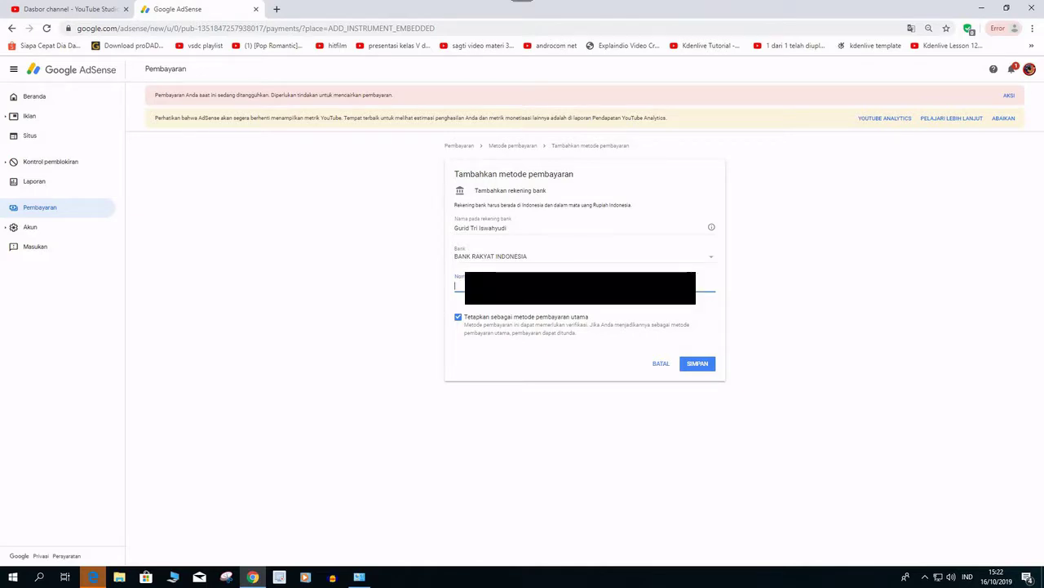
{"action": "type", "text": "657"}
Save the bank account with SIMPAN and acknowledge the test-deposit verification notice.
{"action": "left_click", "coordinate": [697, 364]}
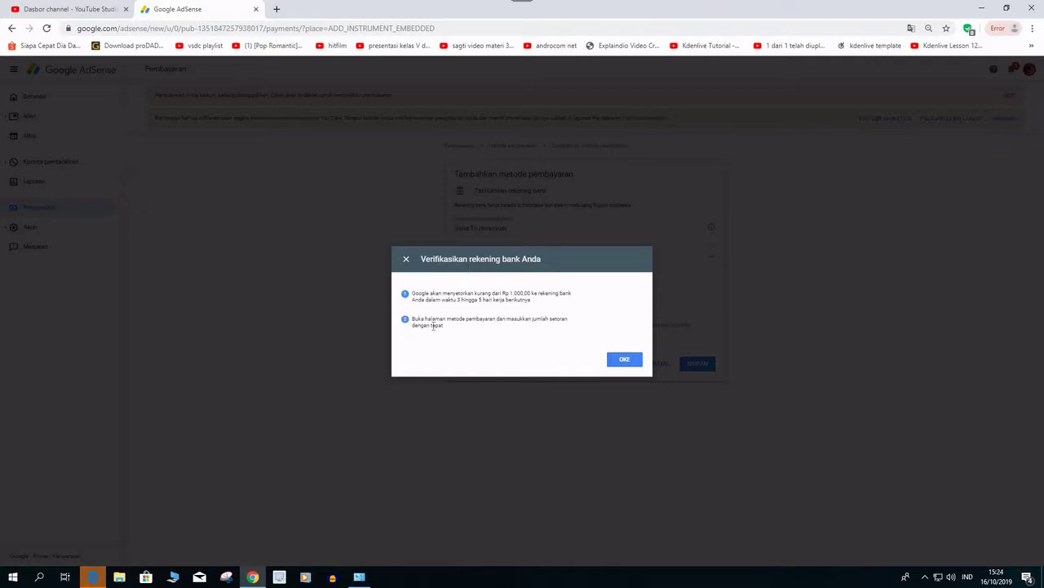
{"action": "left_click", "coordinate": [625, 360]}
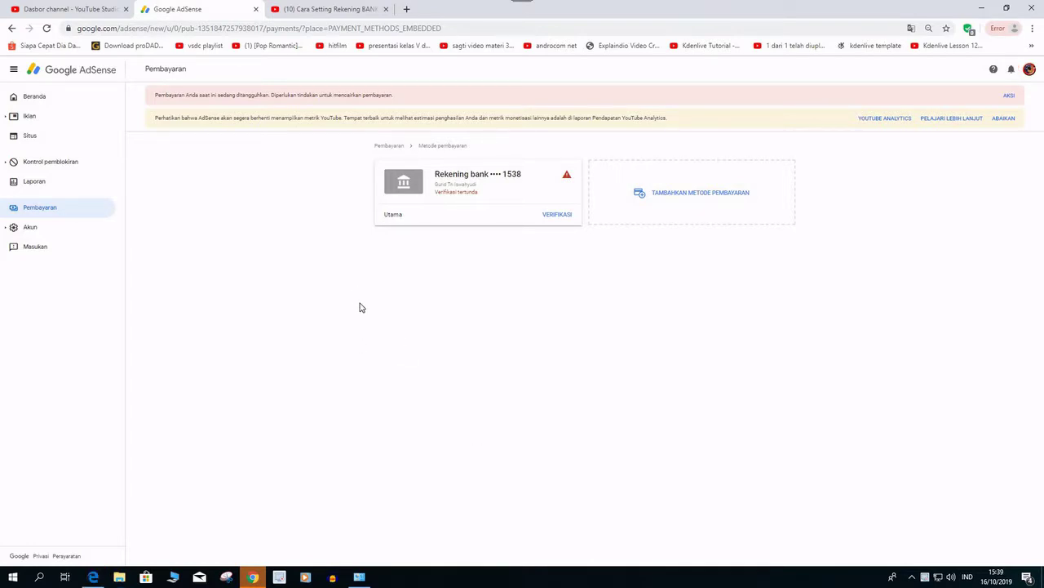
Open Gmail in a new tab and read the 'Google AdSense: Verifikasi rekening bank Anda' email.
{"action": "left_click", "coordinate": [406, 9]}
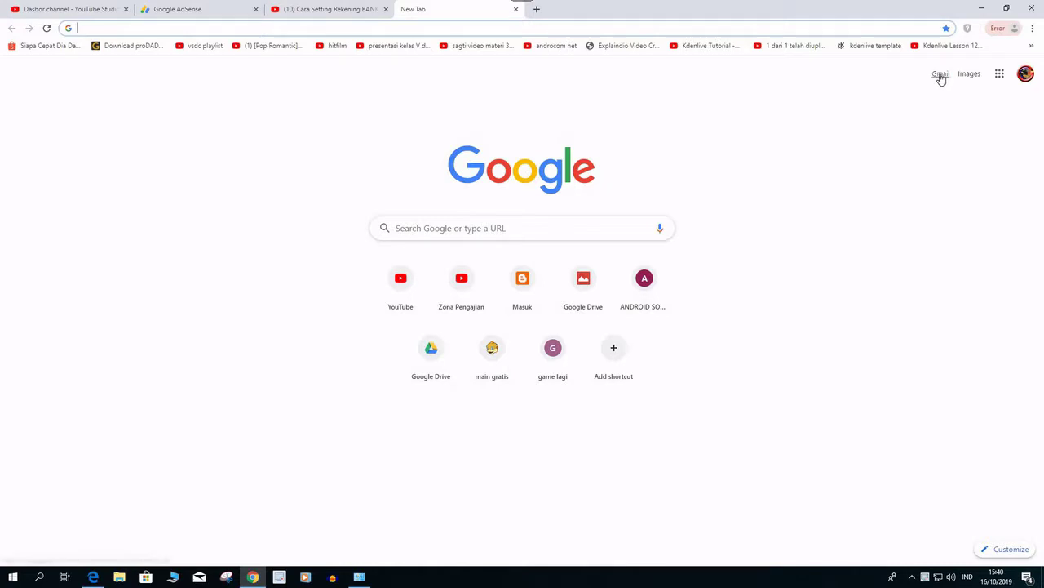
{"action": "left_click", "coordinate": [941, 74]}
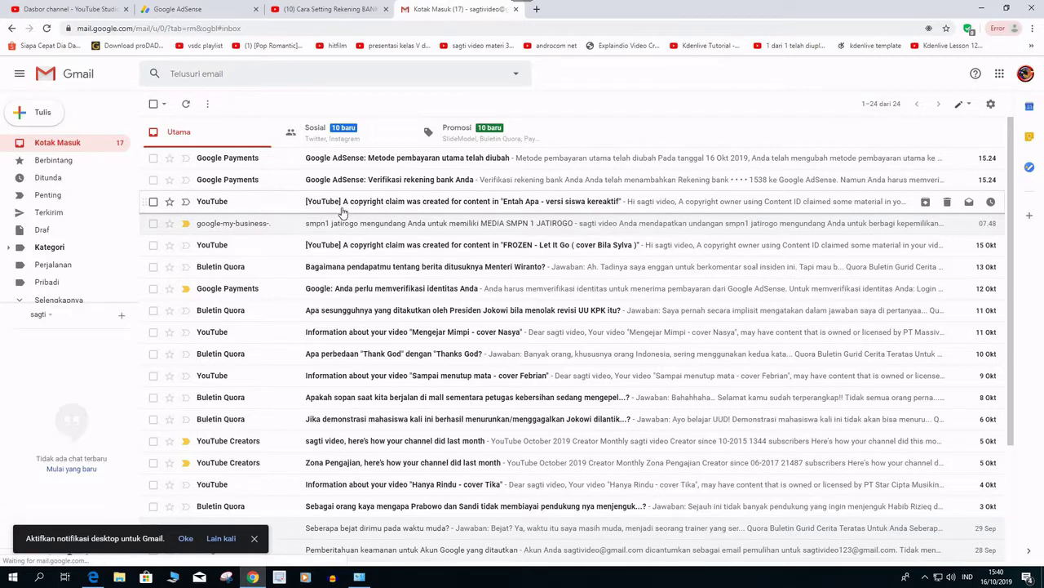
{"action": "left_click", "coordinate": [442, 181]}
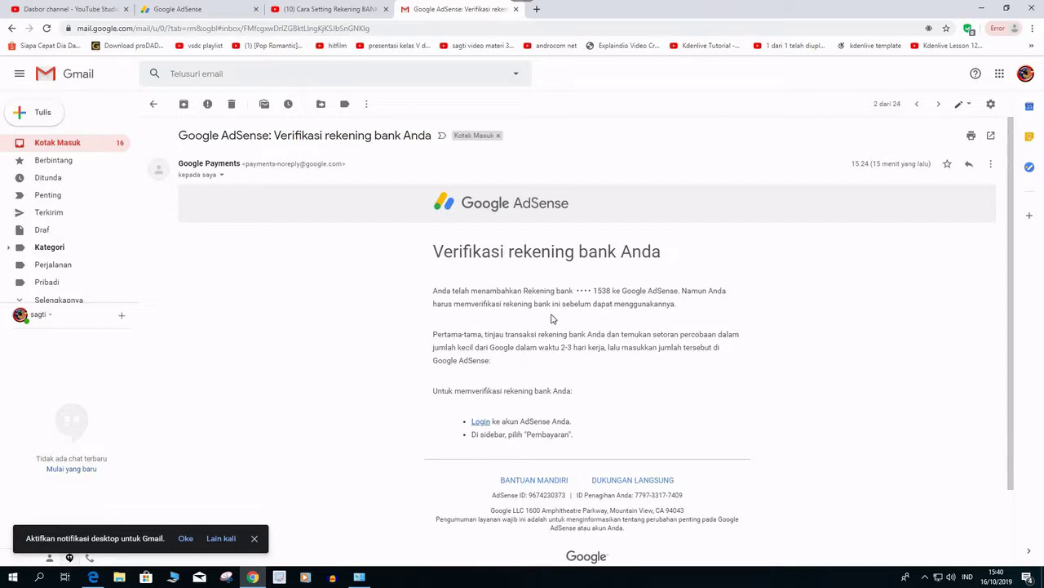
{"action": "scroll", "coordinate": [553, 318], "scroll_direction": "down", "scroll_amount": 2}
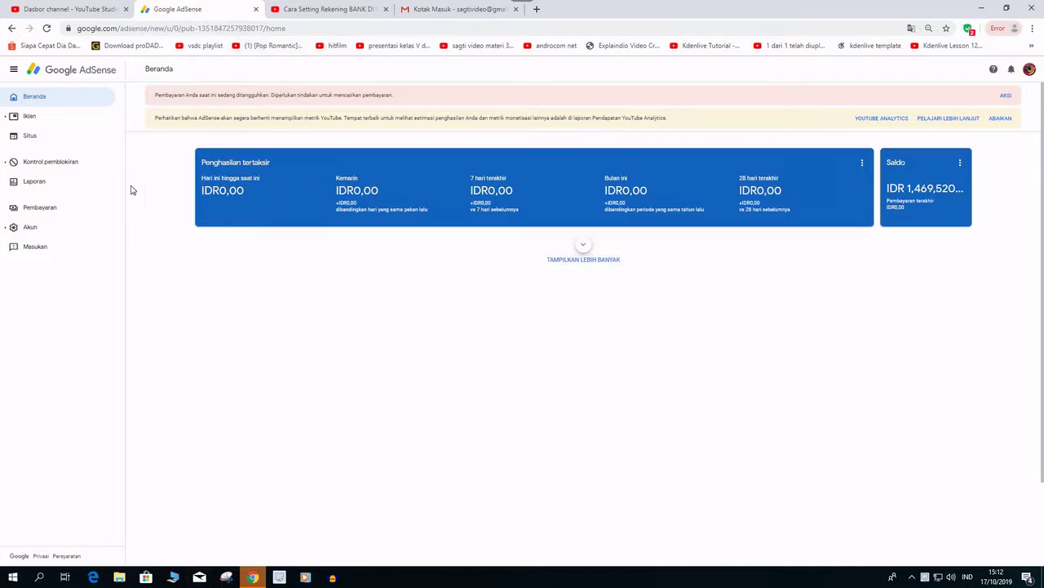
From Pembayaran, expand the payment-account alert and begin verifying the bank's test deposit.
{"action": "left_click", "coordinate": [36, 213]}
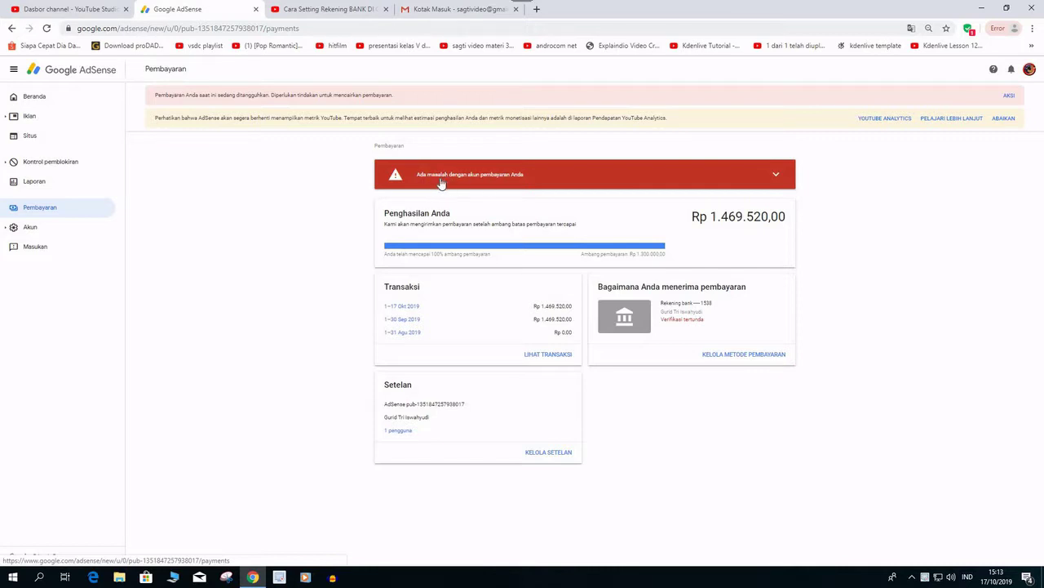
{"action": "left_click", "coordinate": [776, 178]}
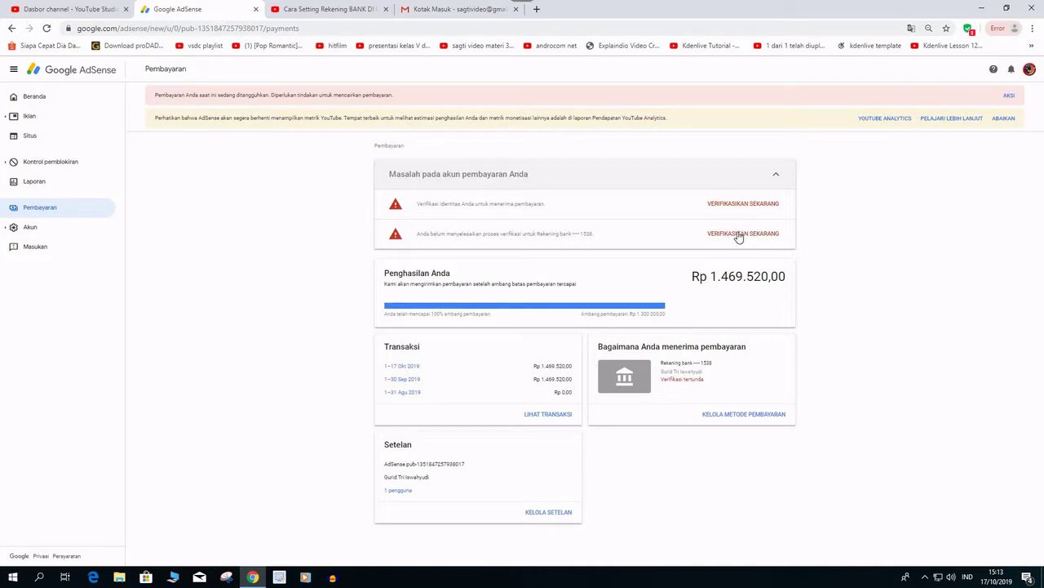
{"action": "left_click", "coordinate": [739, 235]}
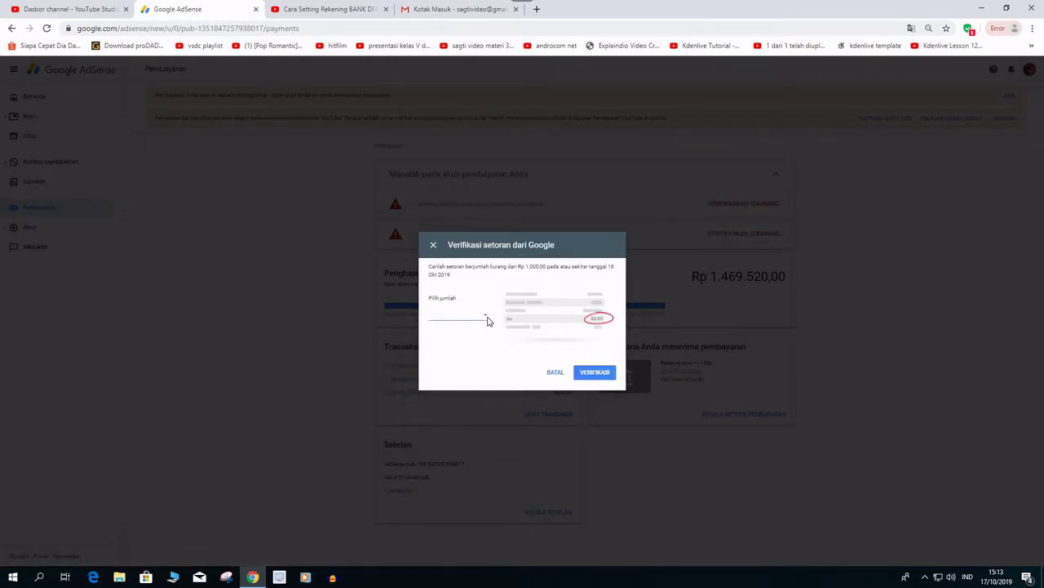
Select Rp 737,00 as the received deposit amount and submit it with VERIFIKASI.
{"action": "left_click", "coordinate": [485, 319]}
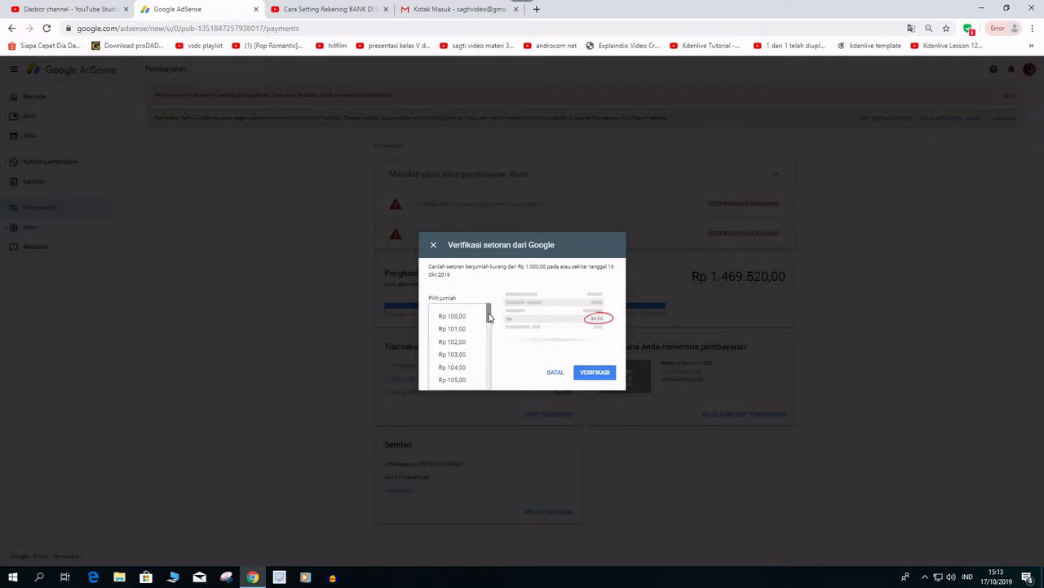
{"action": "left_click_drag", "start_coordinate": [488, 319], "coordinate": [492, 364]}
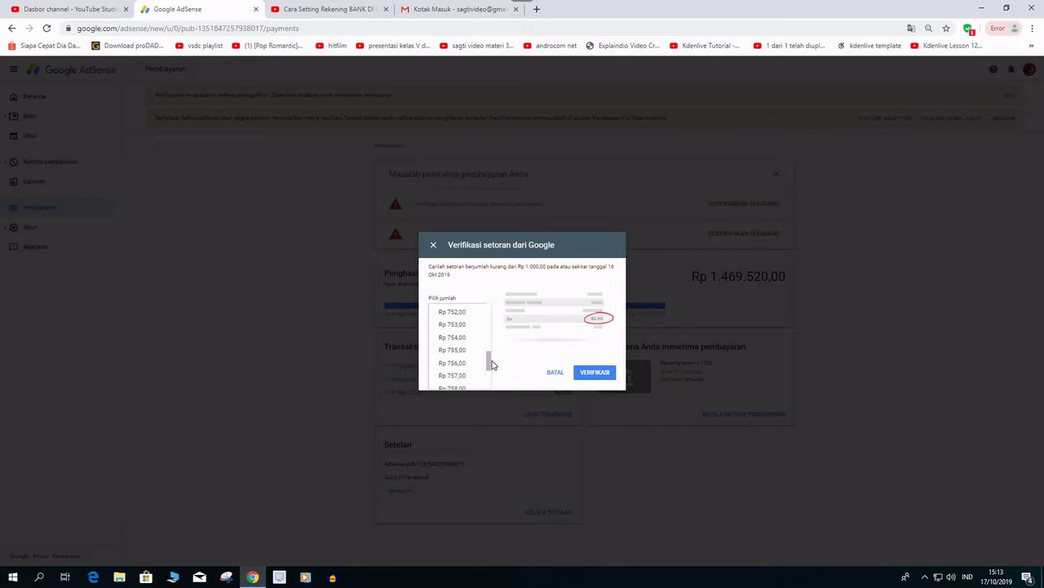
{"action": "scroll", "coordinate": [461, 314], "scroll_direction": "up", "scroll_amount": 3}
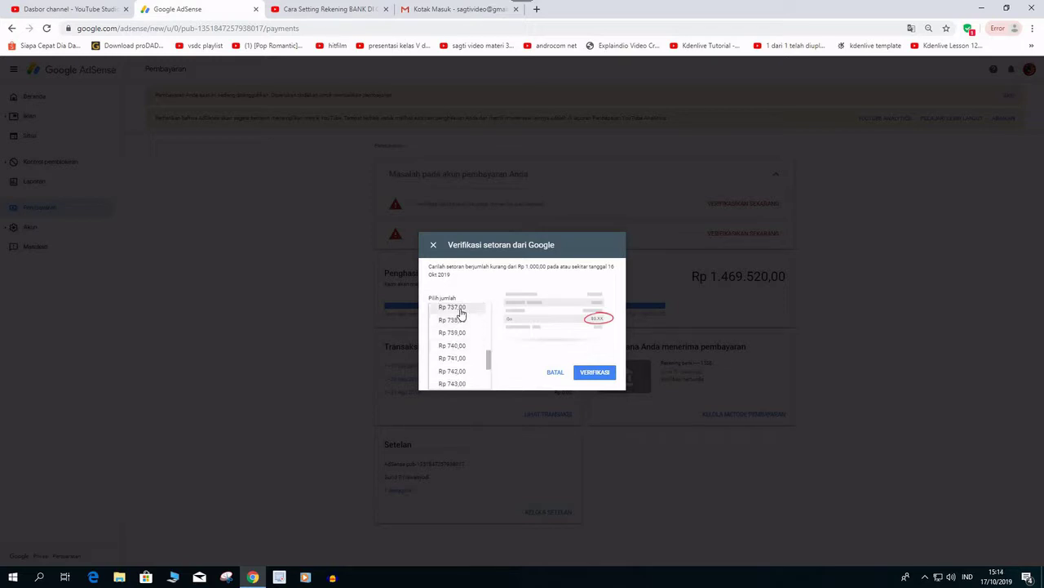
{"action": "left_click", "coordinate": [460, 310]}
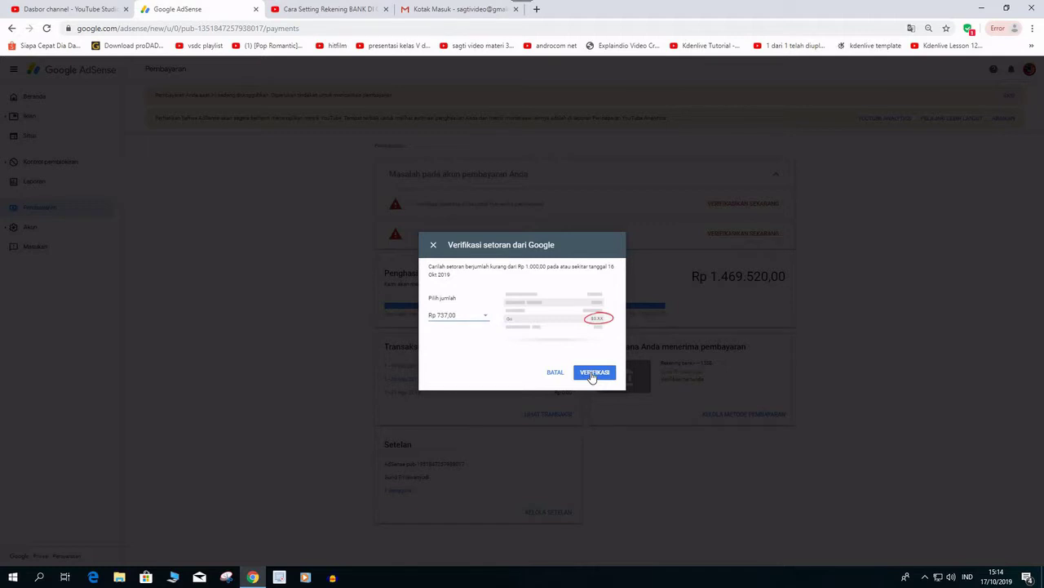
{"action": "left_click", "coordinate": [593, 372]}
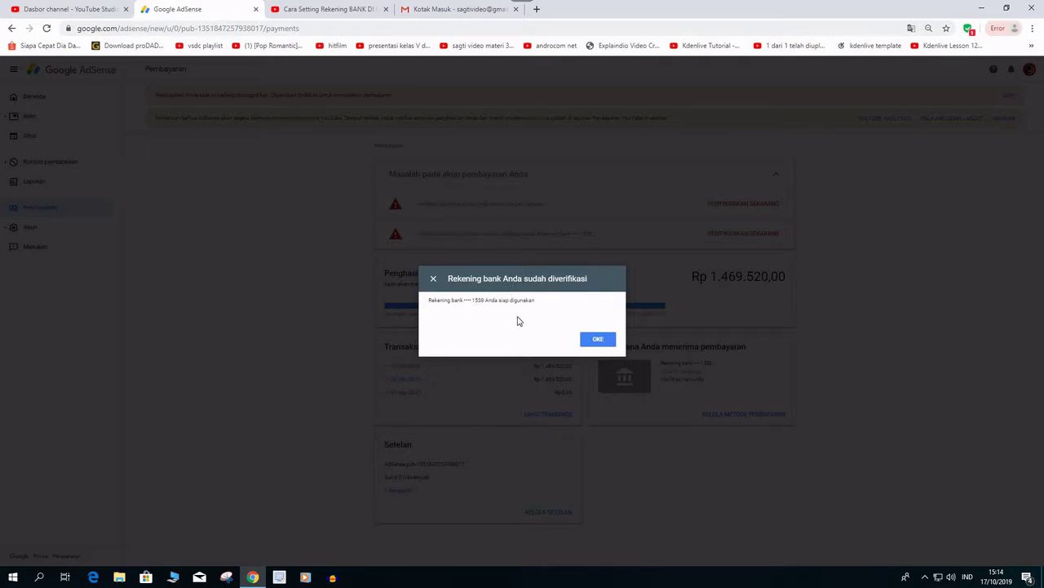
Dismiss the 'Rekening bank Anda sudah diverifikasi' confirmation with OKE.
{"action": "left_click", "coordinate": [597, 339]}
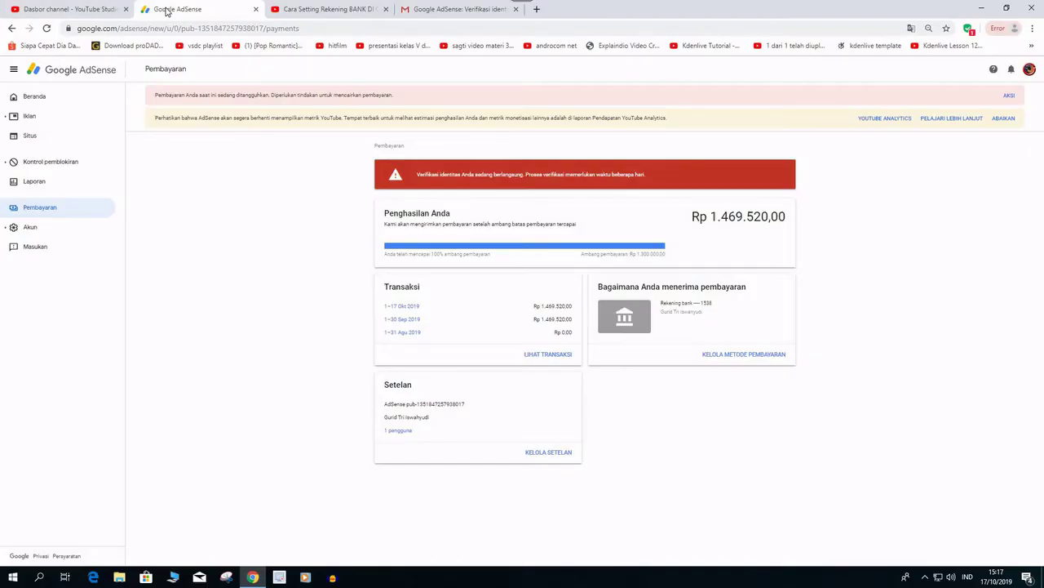
Reload AdSense, then read the 'Rekening bank Anda telah diverifikasi' email in Gmail and return to Kotak Masuk.
{"action": "right_click", "coordinate": [168, 12]}
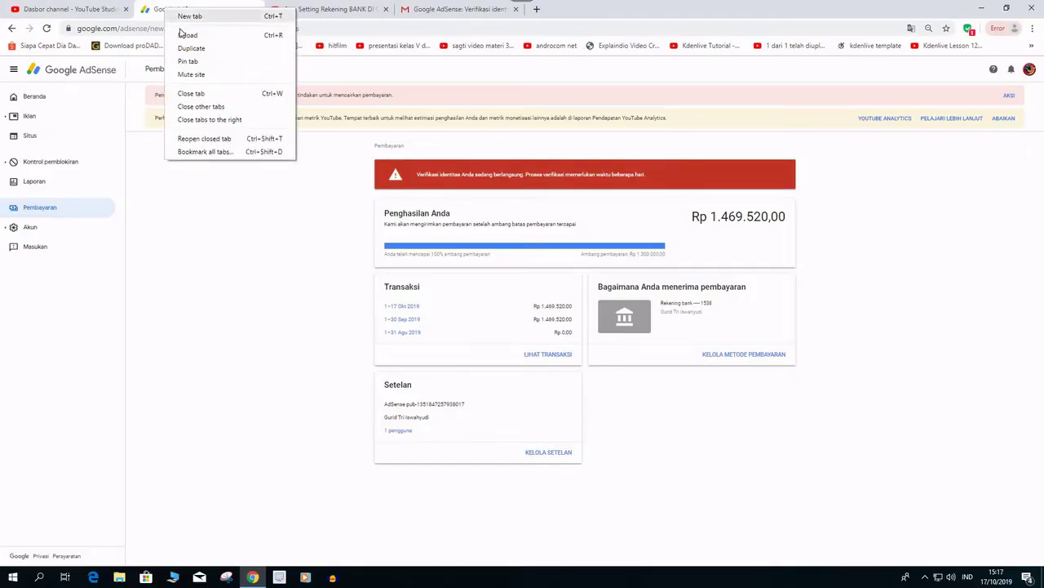
{"action": "left_click", "coordinate": [187, 37]}
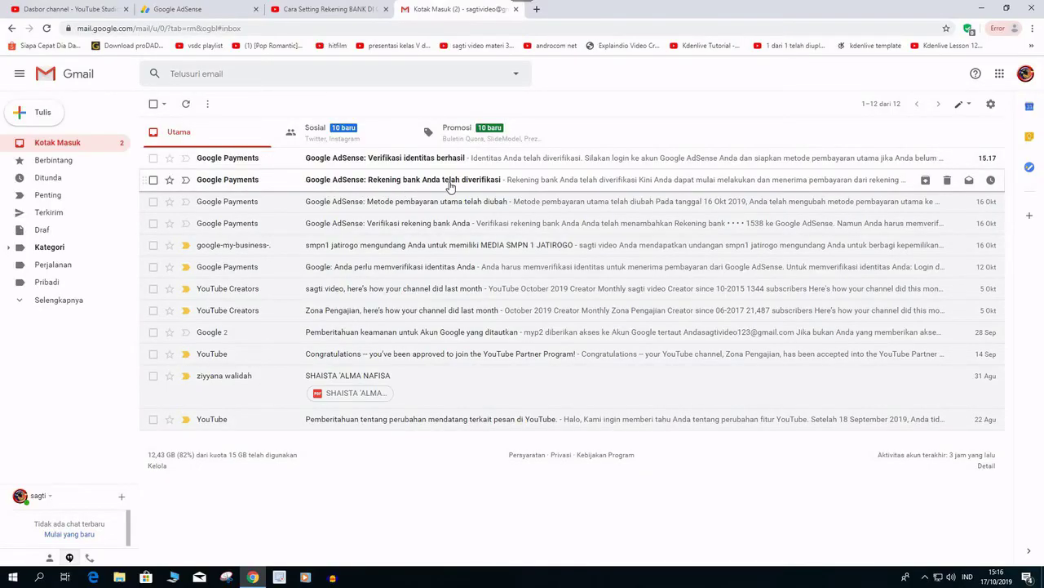
{"action": "left_click", "coordinate": [449, 185]}
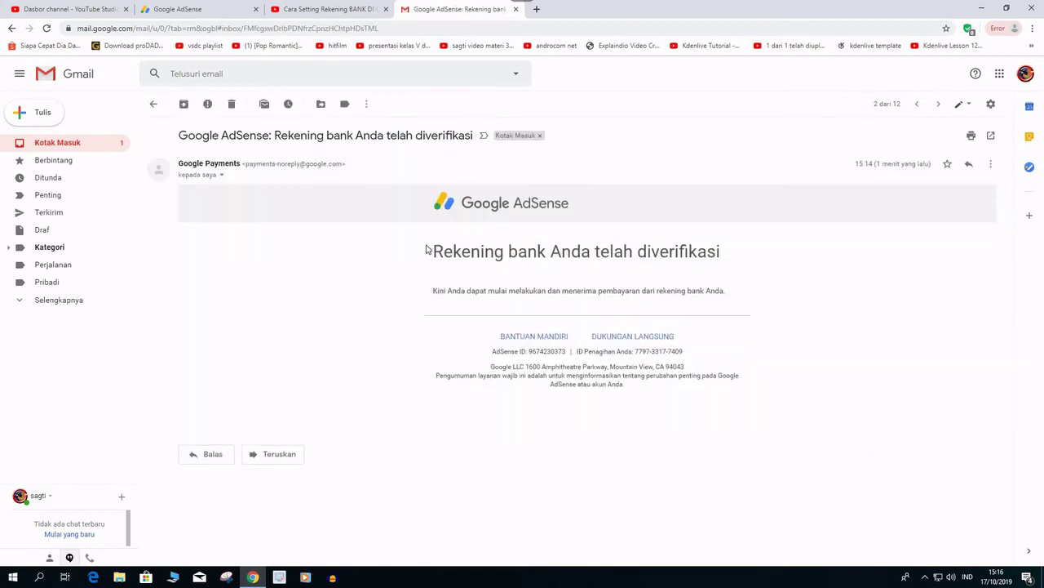
{"action": "left_click", "coordinate": [73, 144]}
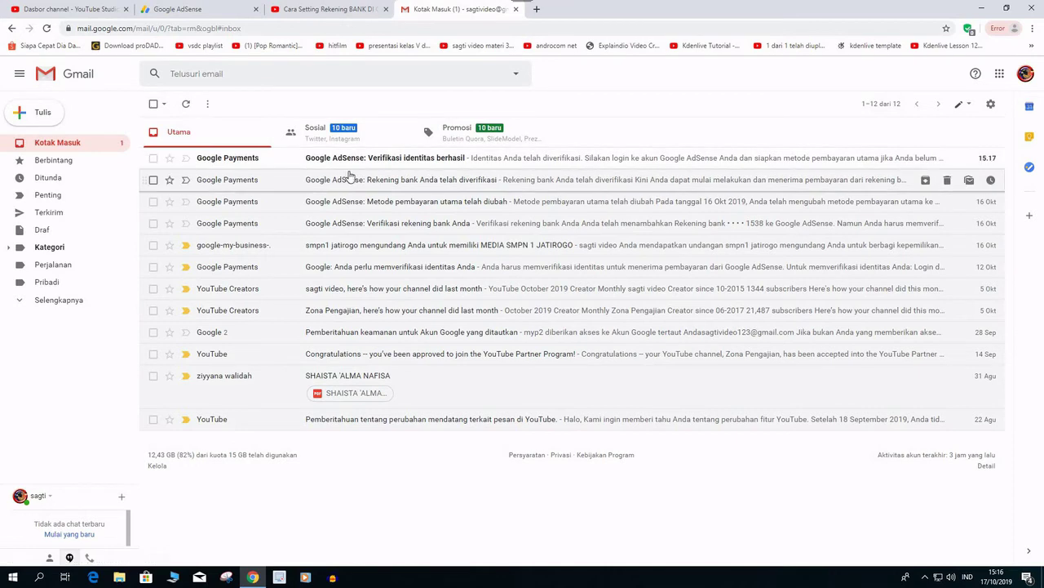